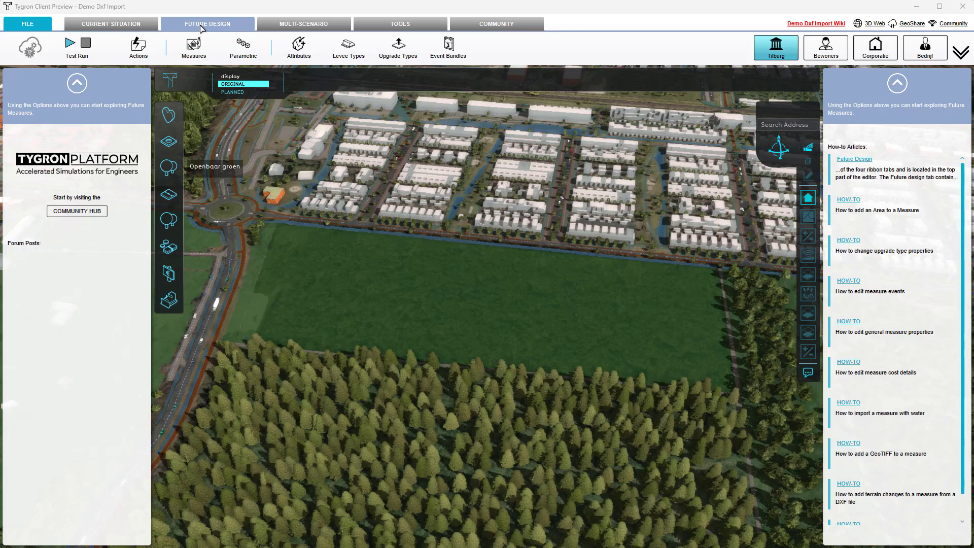
- Start a geo data import for a new measure containing buildings
left_click(118, 24)
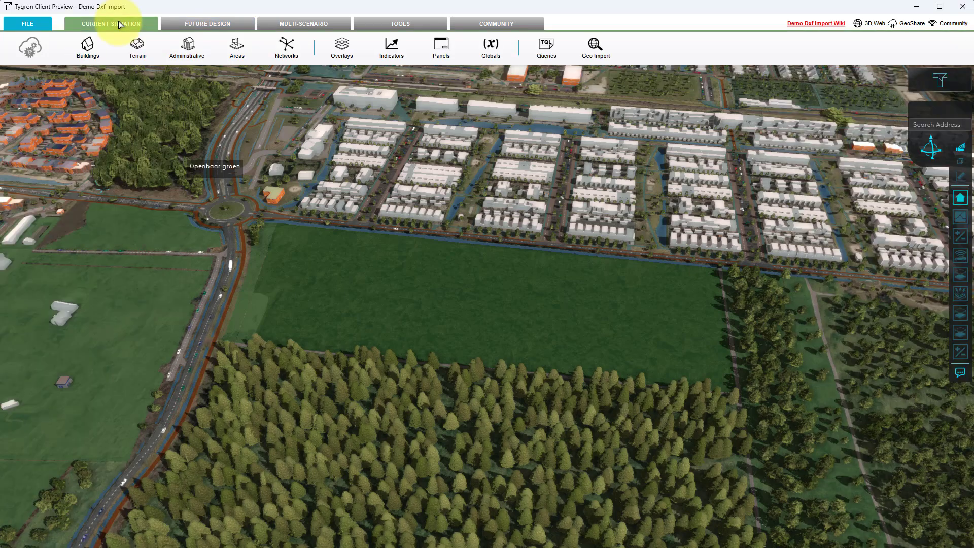
left_click(595, 48)
left_click(597, 51)
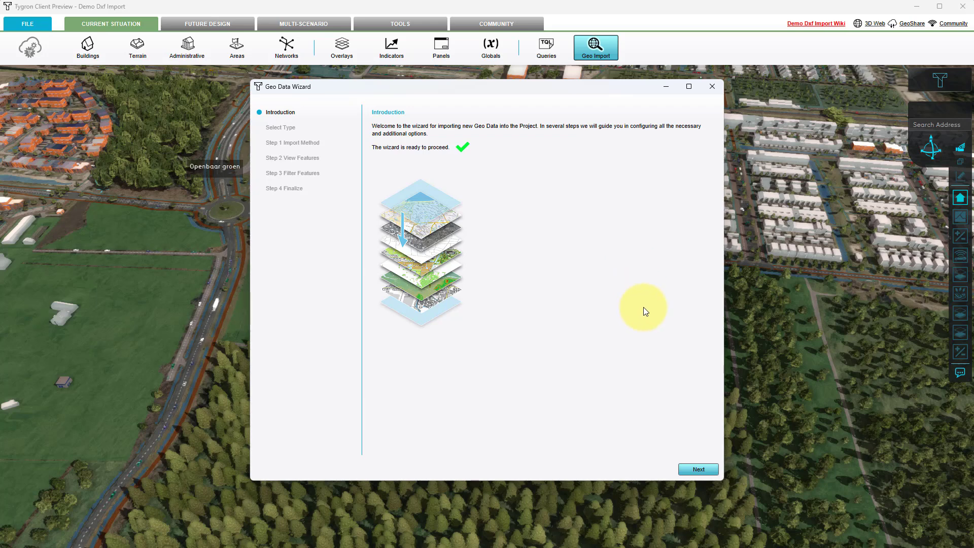
left_click(689, 470)
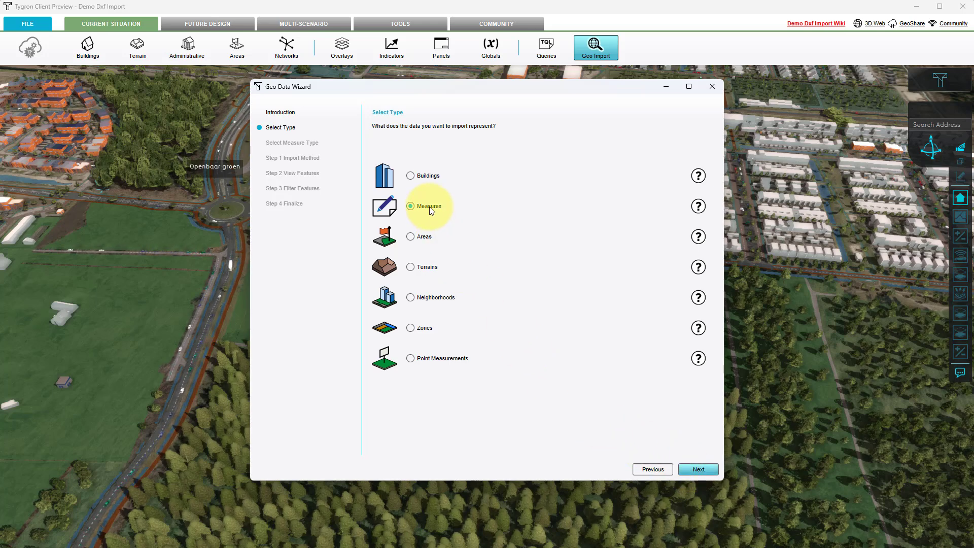
left_click(698, 469)
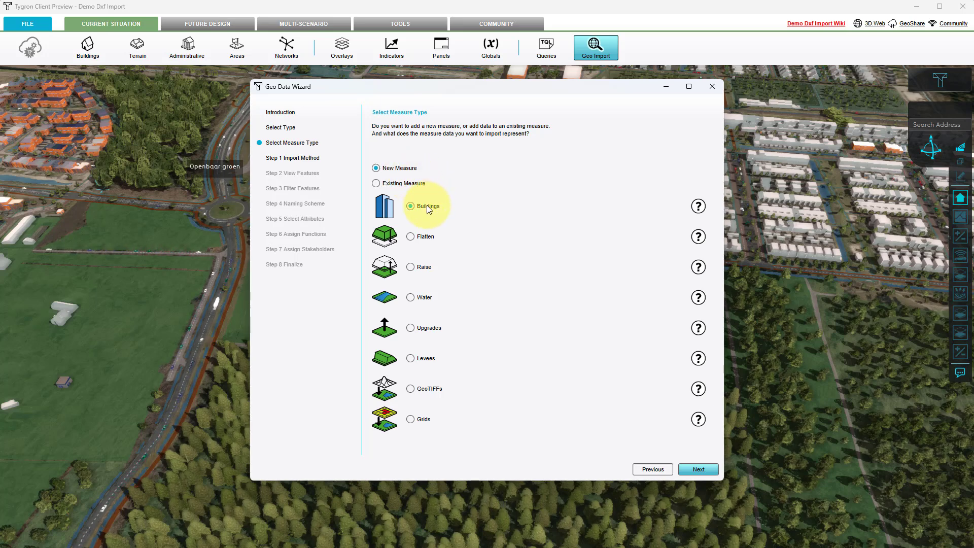
left_click(693, 470)
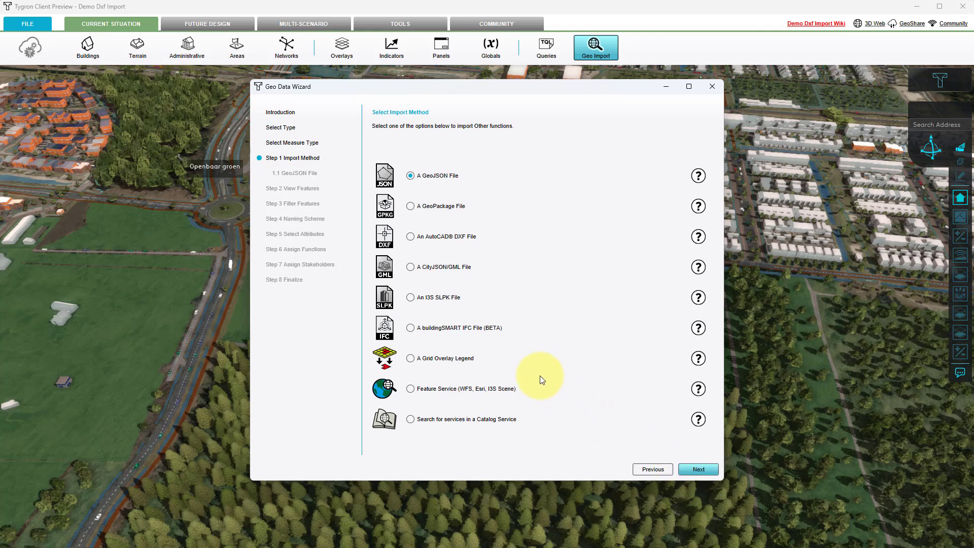
- Choose the GeoPackage file dxf_import.gpkg from the public share folder demo_projects/demo_dxf_import/geopackage_data as the import source
left_click(410, 206)
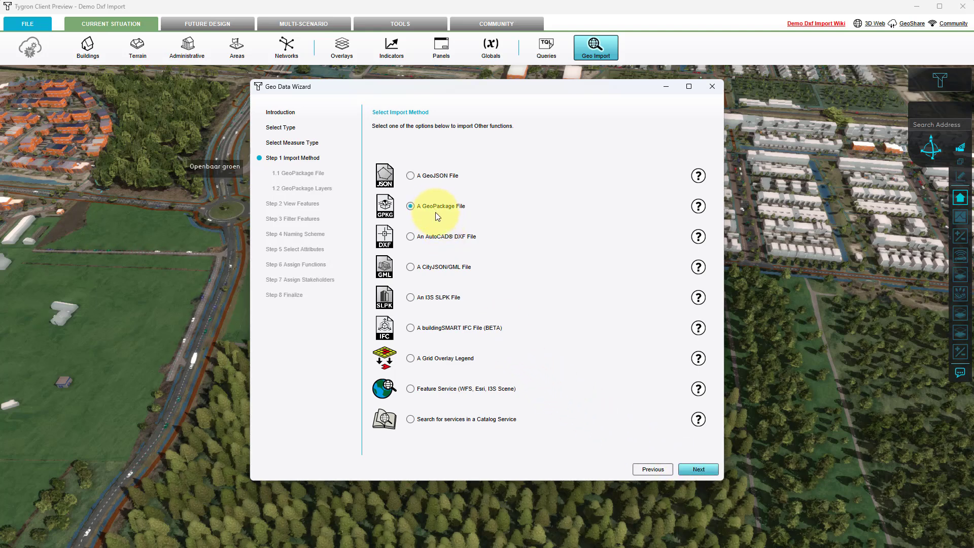
left_click(717, 470)
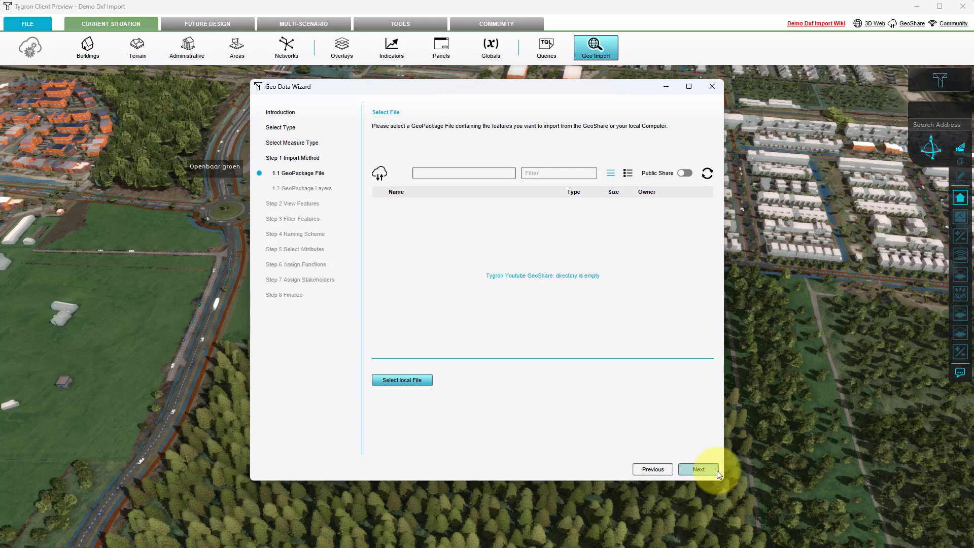
left_click(690, 172)
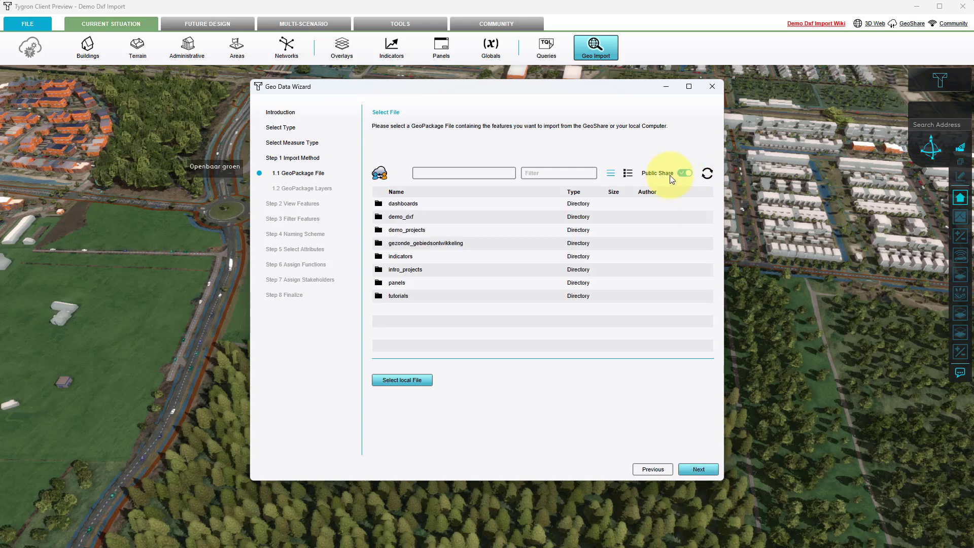
double_click(425, 230)
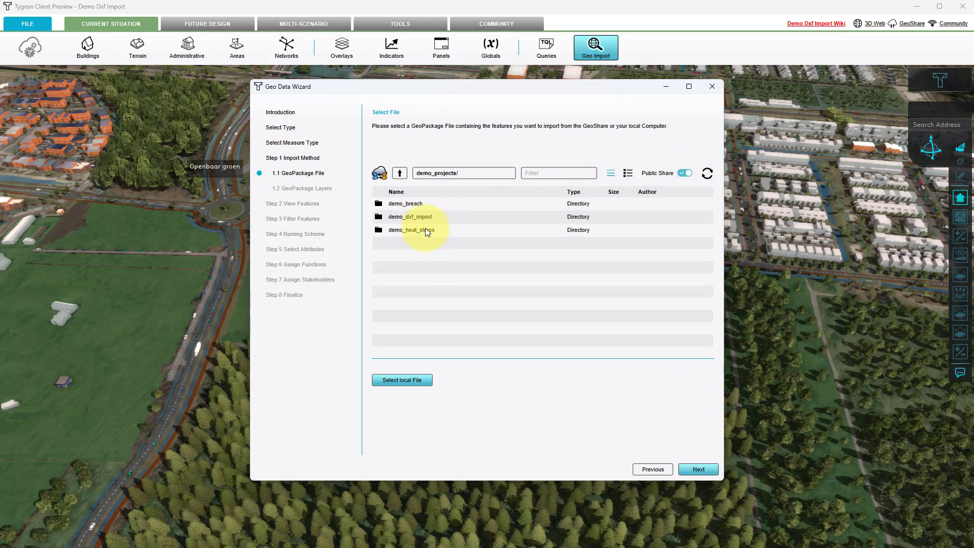
double_click(423, 218)
double_click(419, 229)
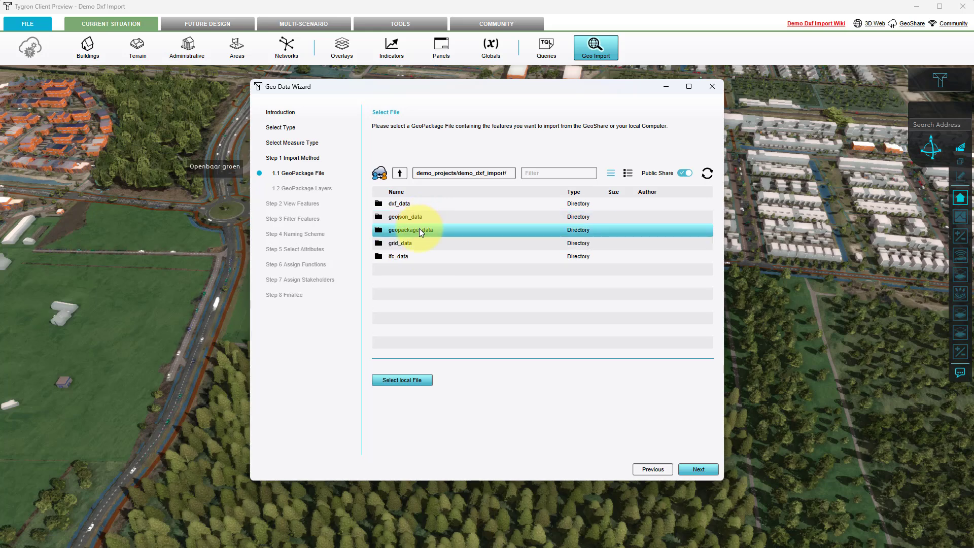
left_click(411, 204)
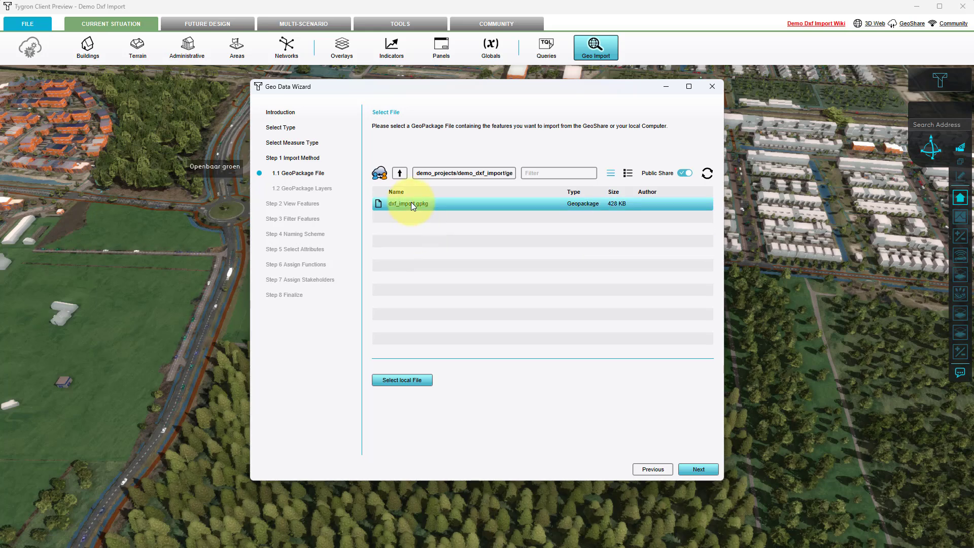
left_click(699, 469)
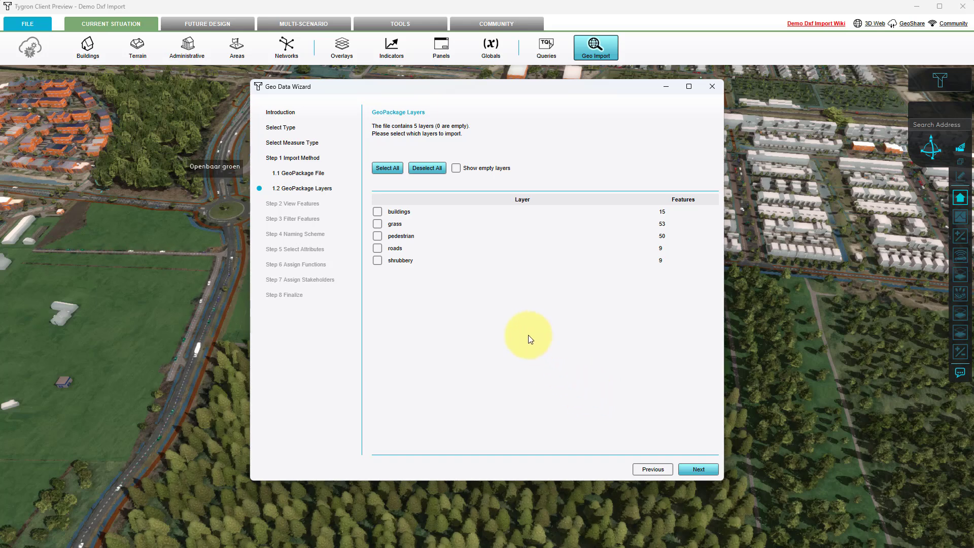
- Include all layers of the GeoPackage in the import and apply no feature filtering
left_click(396, 169)
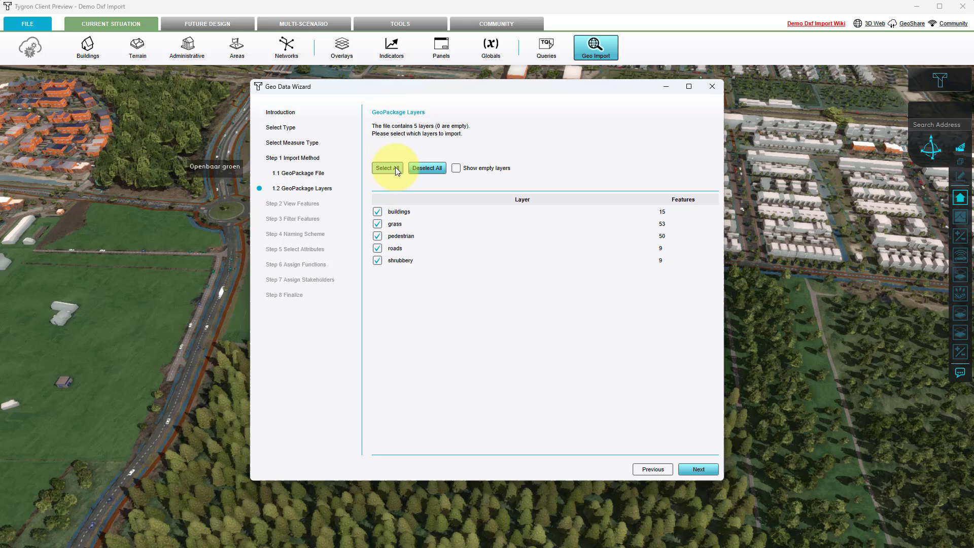
left_click(692, 470)
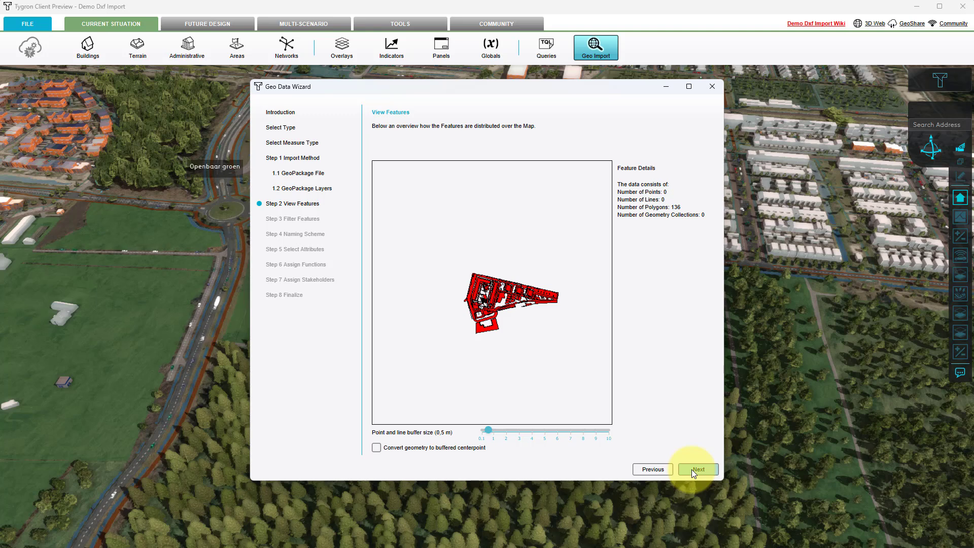
left_click(692, 470)
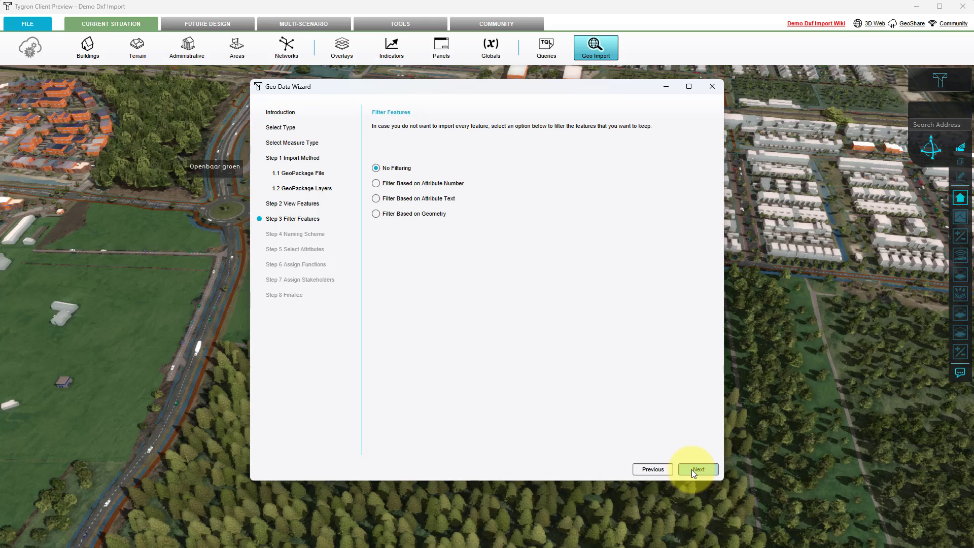
left_click(692, 470)
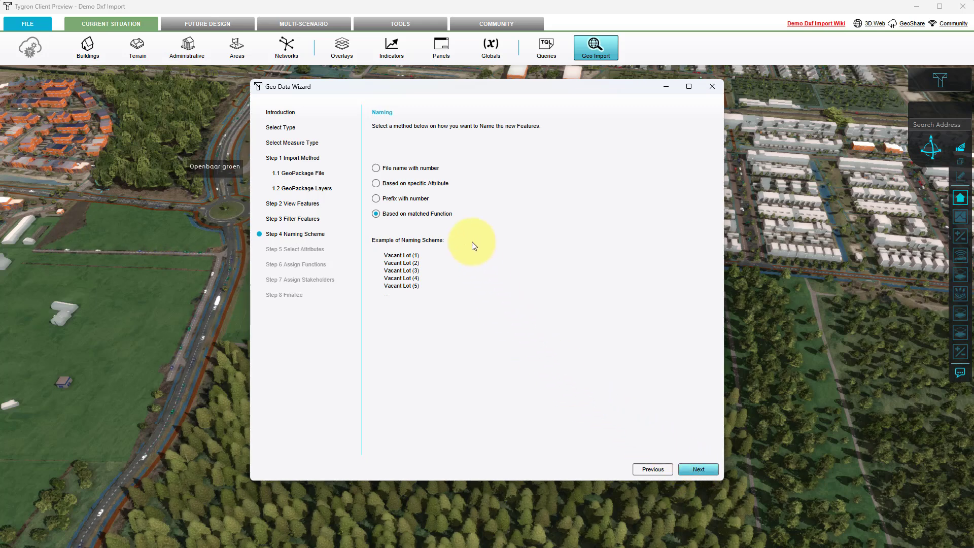
- Name the new features by their Layer attribute and import both the EntityHandle and PaperSpace attributes
left_click(385, 186)
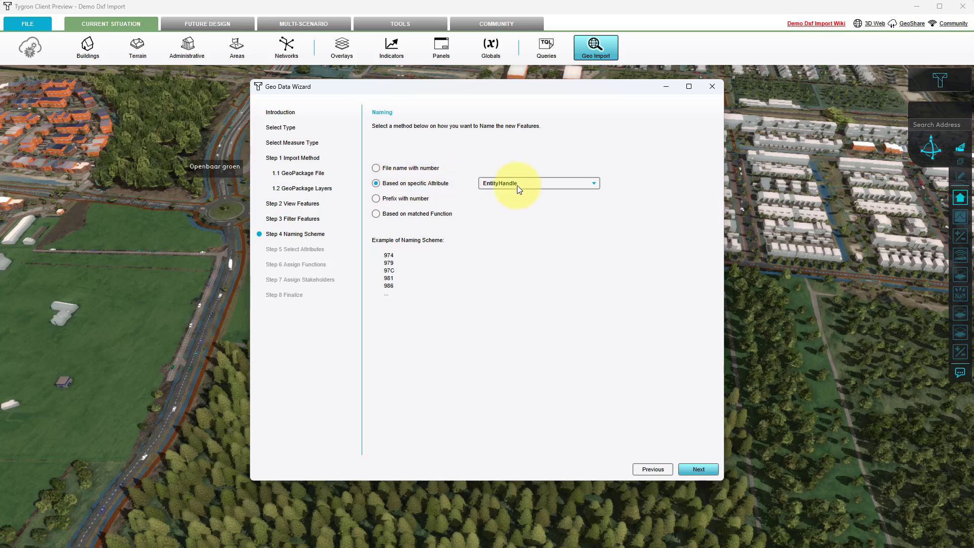
left_click(536, 185)
left_click(512, 221)
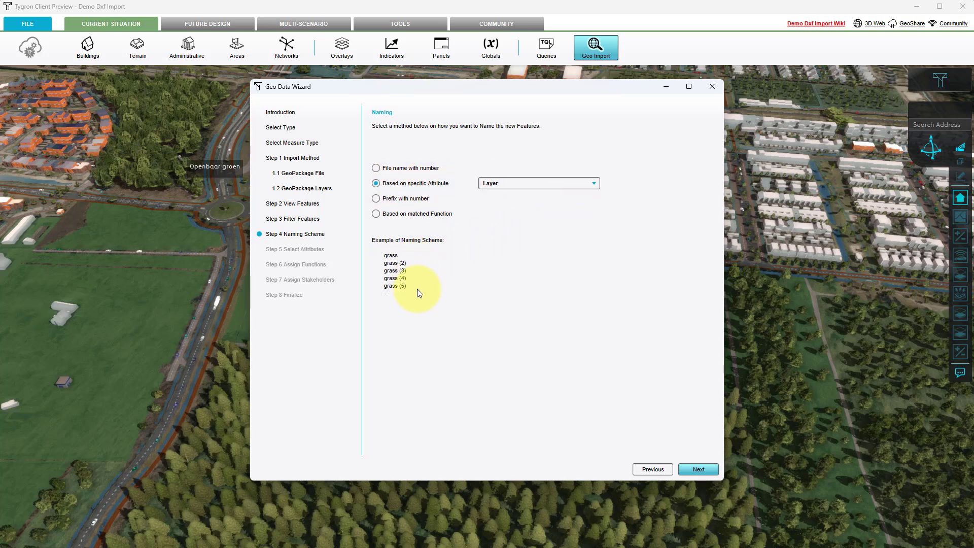
left_click(698, 470)
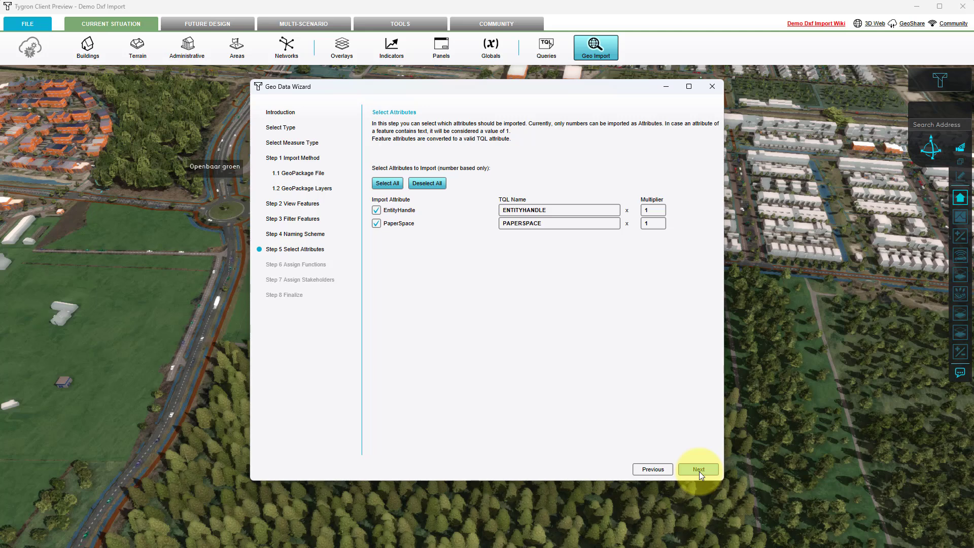
left_click(699, 469)
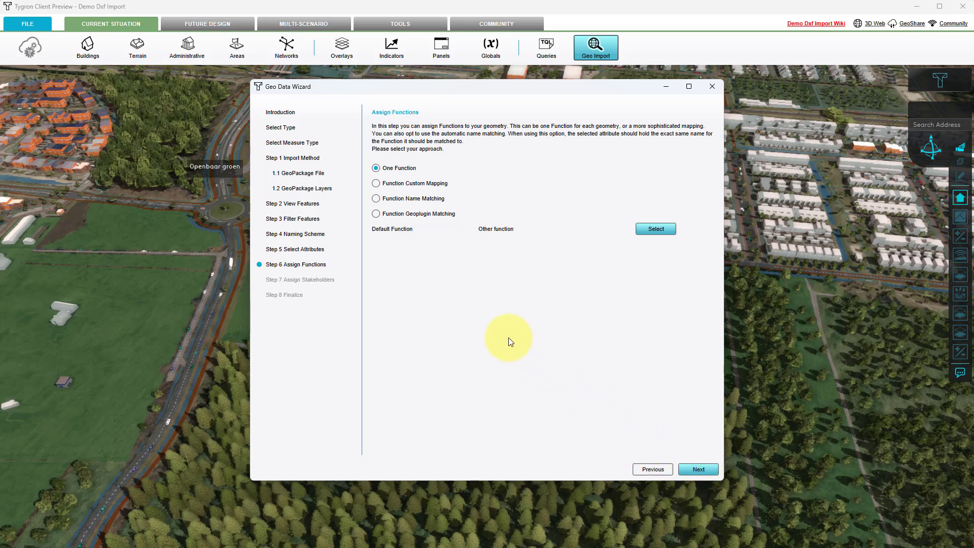
- Use custom function mapping and add a text filter where Layer equals buildings
left_click(376, 213)
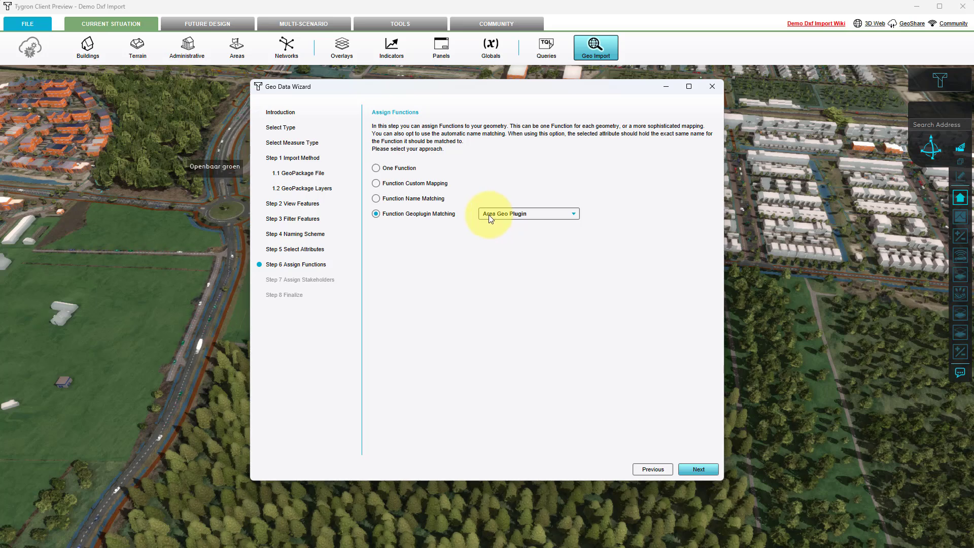
left_click(376, 184)
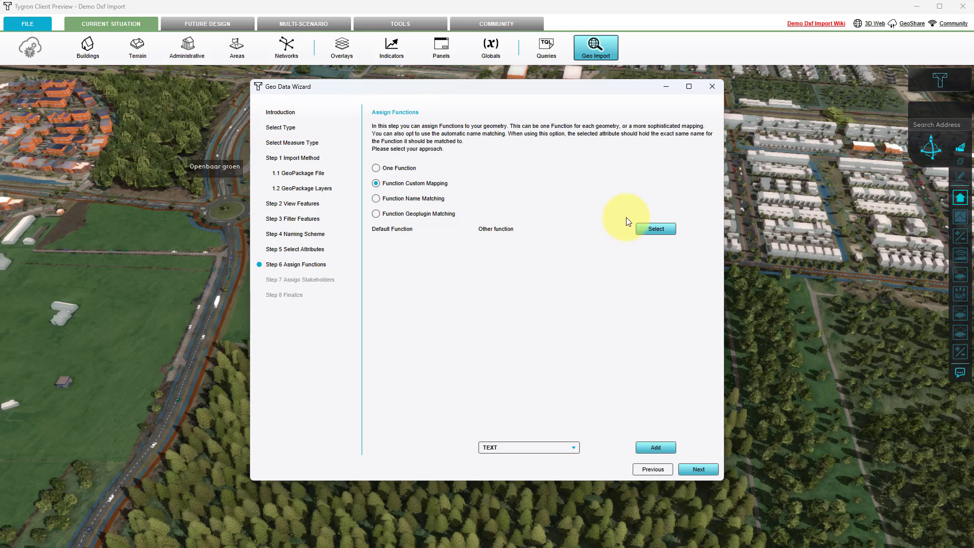
left_click(654, 447)
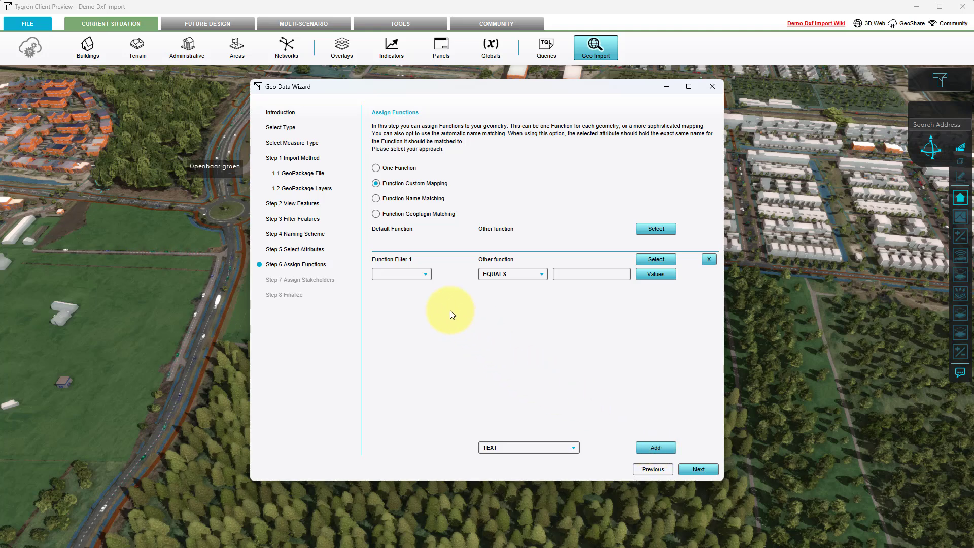
left_click(424, 276)
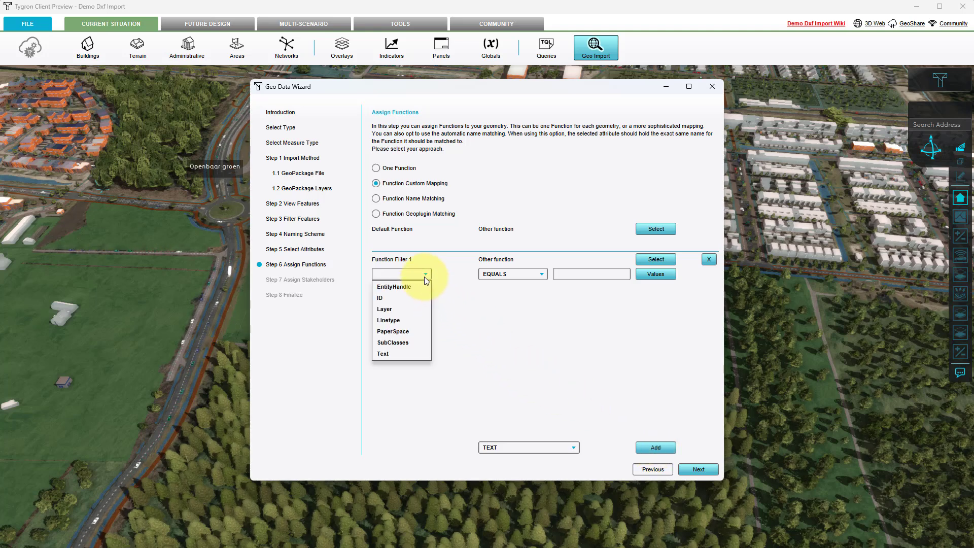
left_click(387, 309)
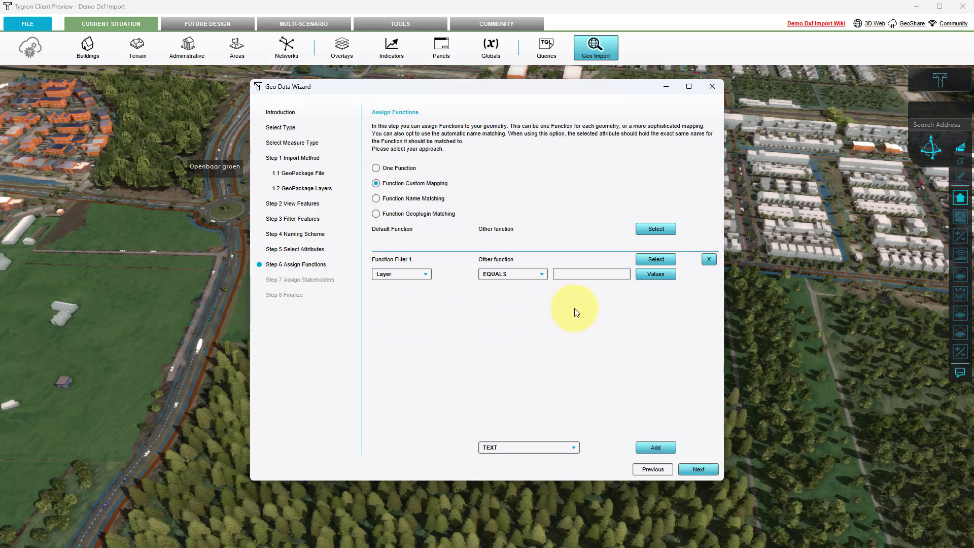
left_click(654, 276)
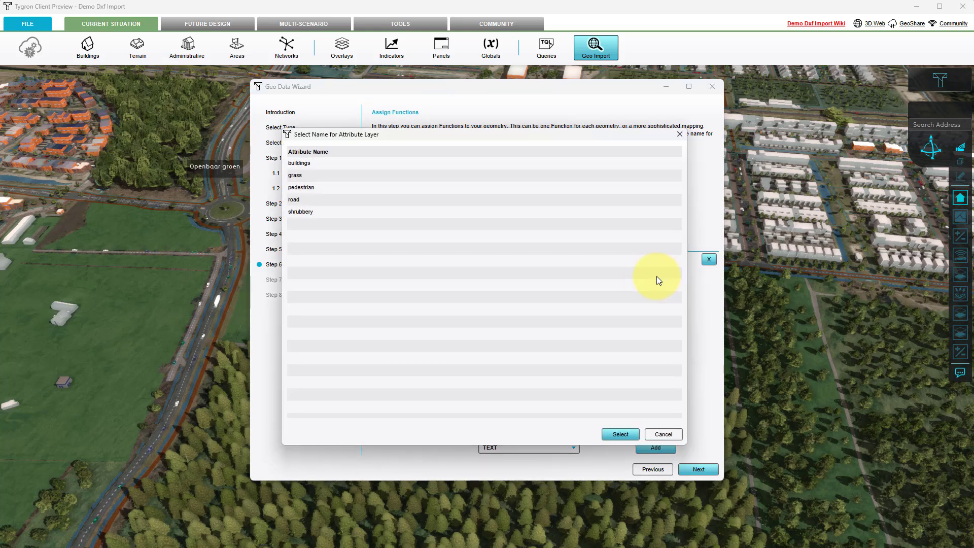
left_click(302, 163)
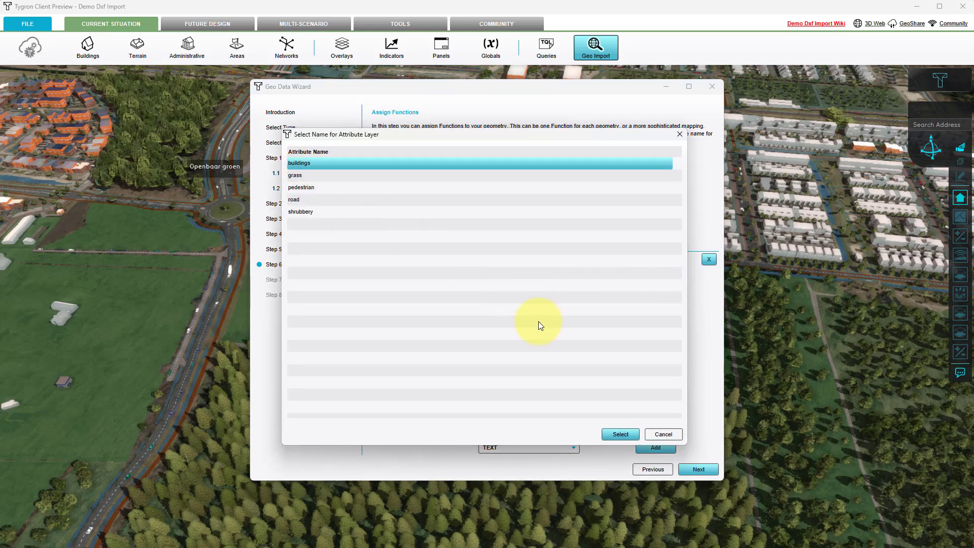
left_click(613, 433)
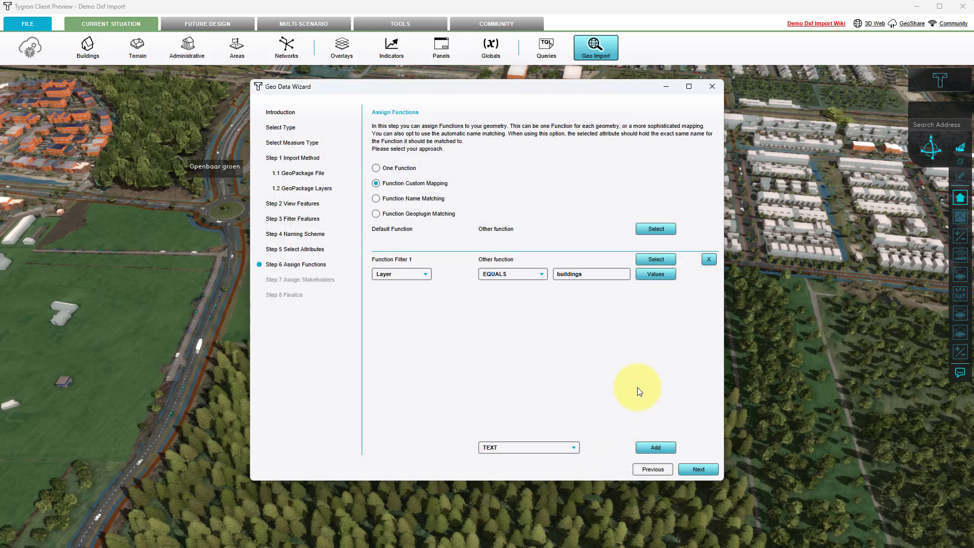
- Assign the Market Housing function Moderne appartementen to the buildings filter
left_click(656, 259)
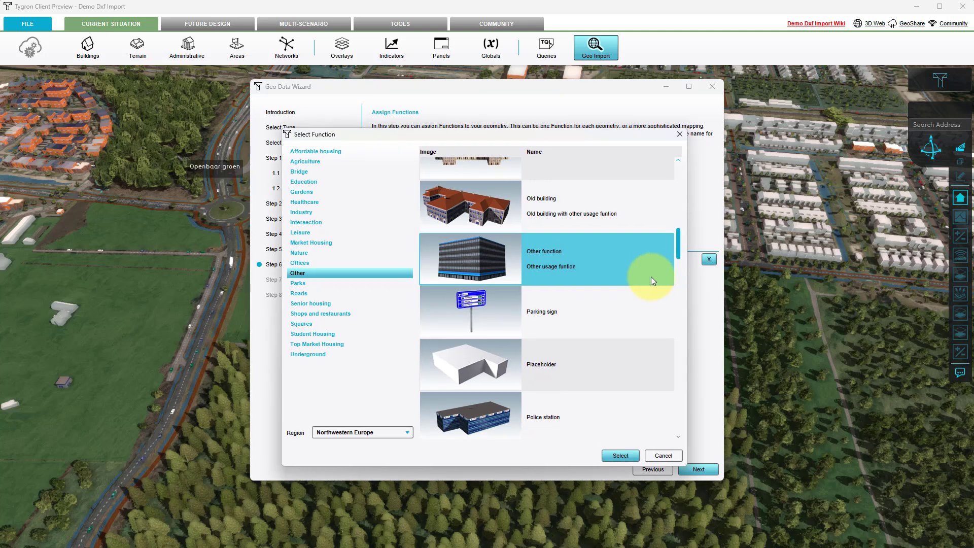
left_click(299, 243)
scroll(574, 330, "down", 5)
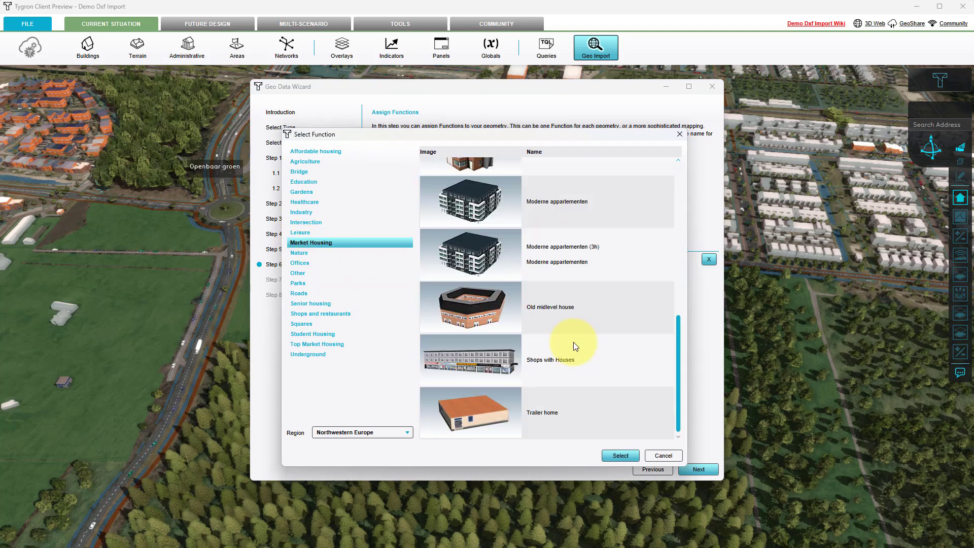
left_click(579, 247)
left_click(607, 457)
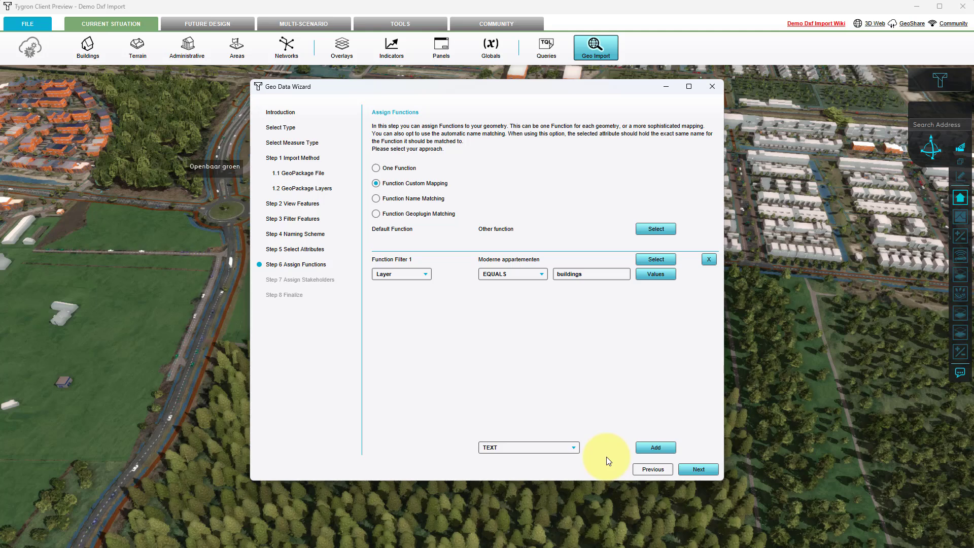
- Add a second function filter based on the Layer attribute
left_click(650, 448)
left_click(415, 306)
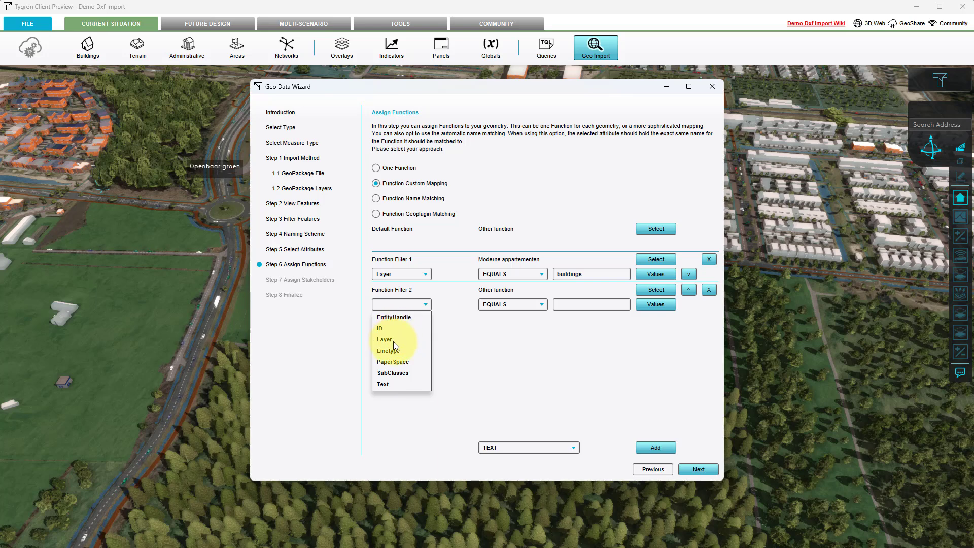
left_click(393, 342)
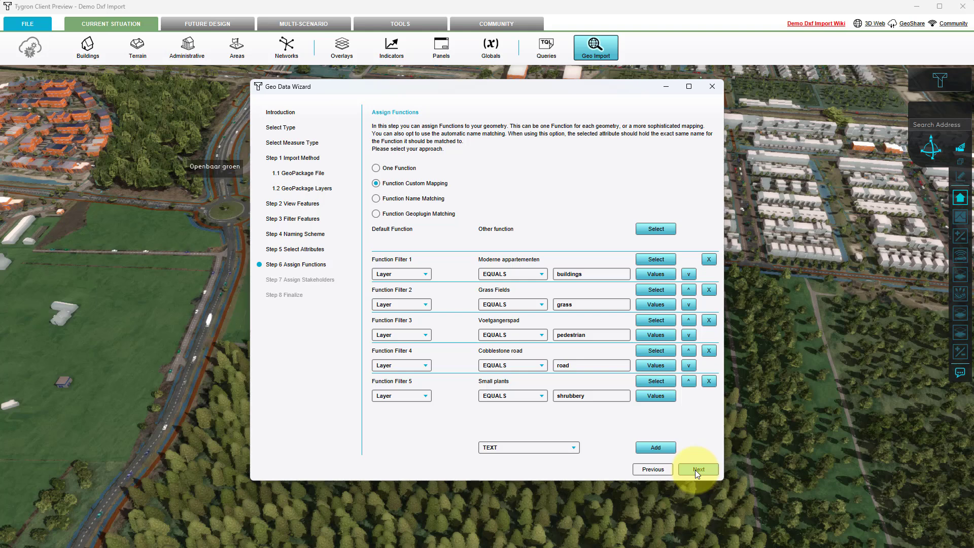
- Keep Gemeente Tilburg as the one stakeholder for all geometry and finish the import
left_click(696, 470)
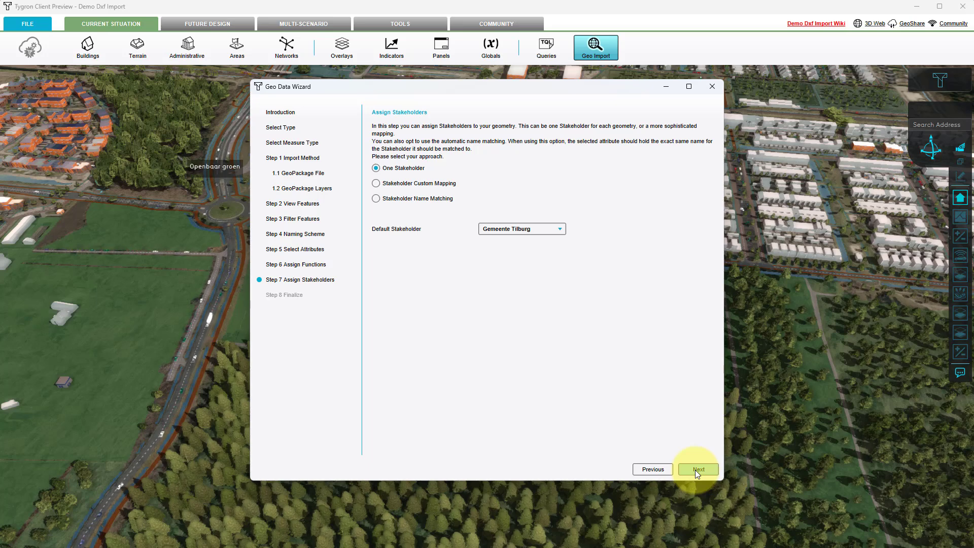
left_click(698, 470)
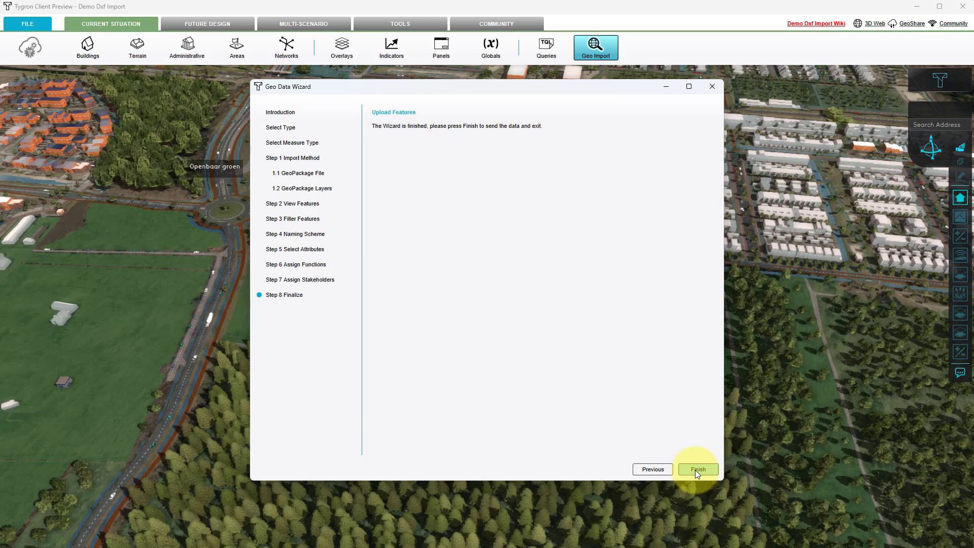
left_click(696, 469)
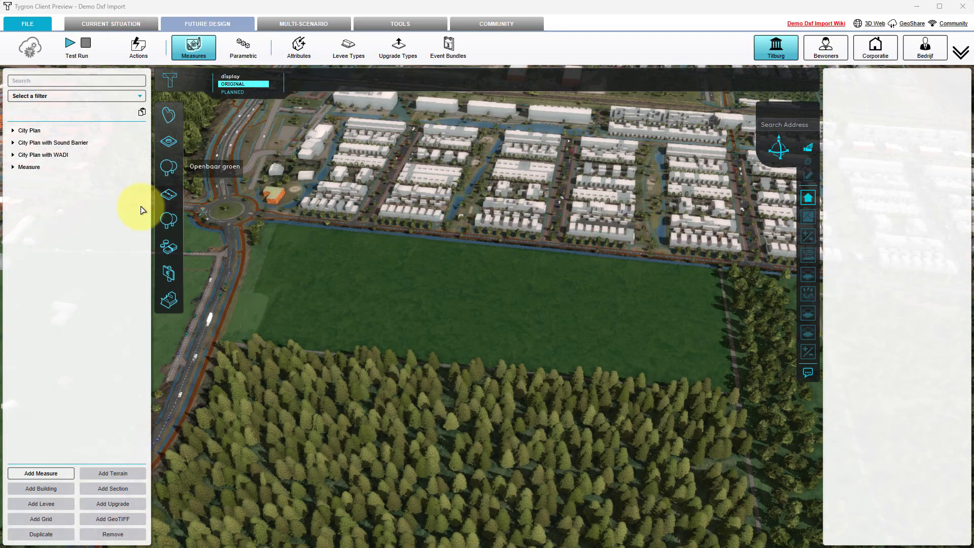
- Activate the newly imported measure and examine its planned buildings and terrain in the 3D view
left_click(37, 168)
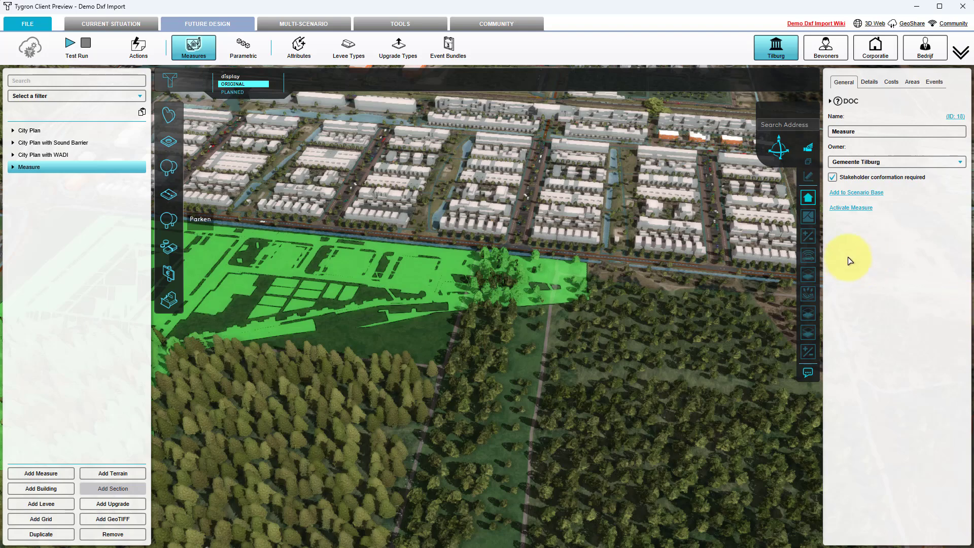
left_click(852, 209)
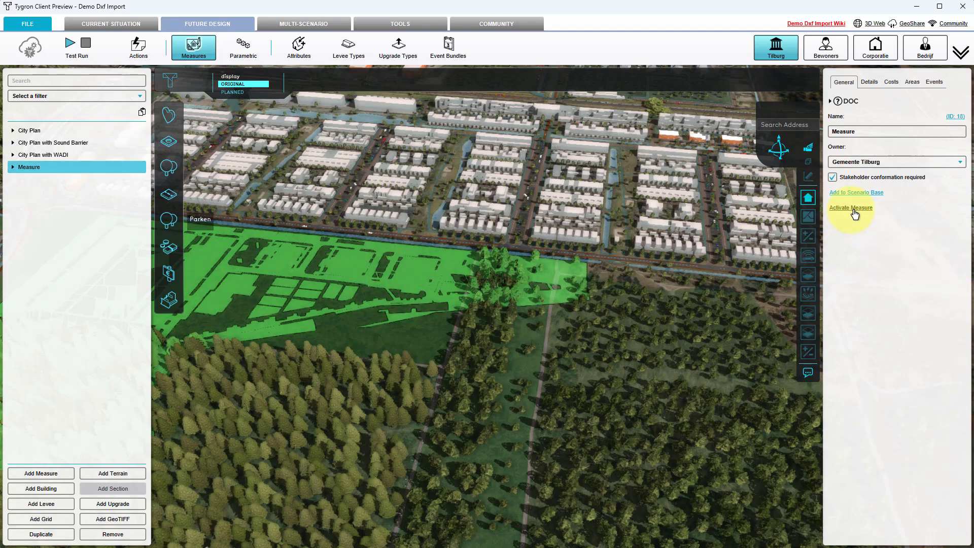
left_click_drag(374, 385, 638, 415)
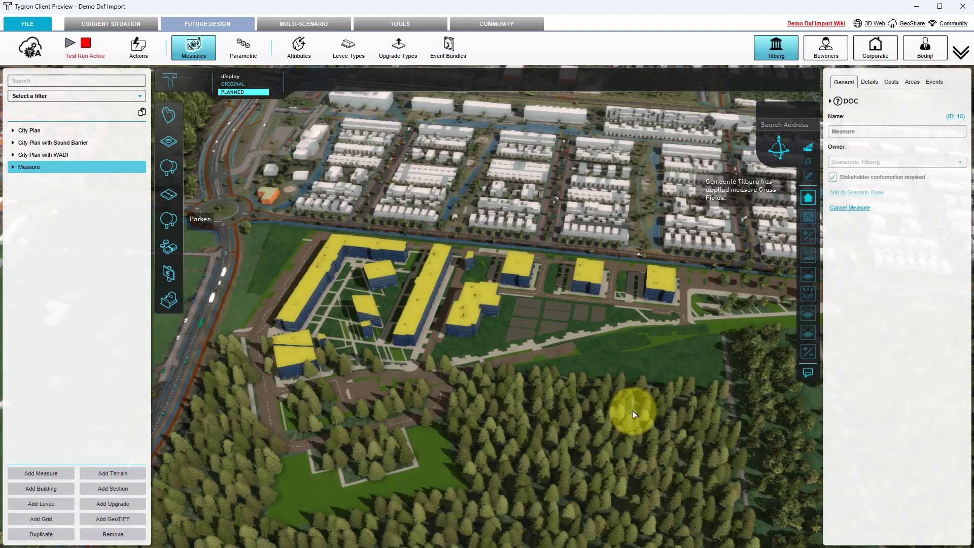
mouse_move(632, 411)
left_mouse_down()
mouse_move(590, 417)
mouse_move(528, 387)
mouse_move(534, 394)
left_mouse_up()
scroll(527, 387, "up", 3)
middle_click_drag(551, 395, 689, 396)
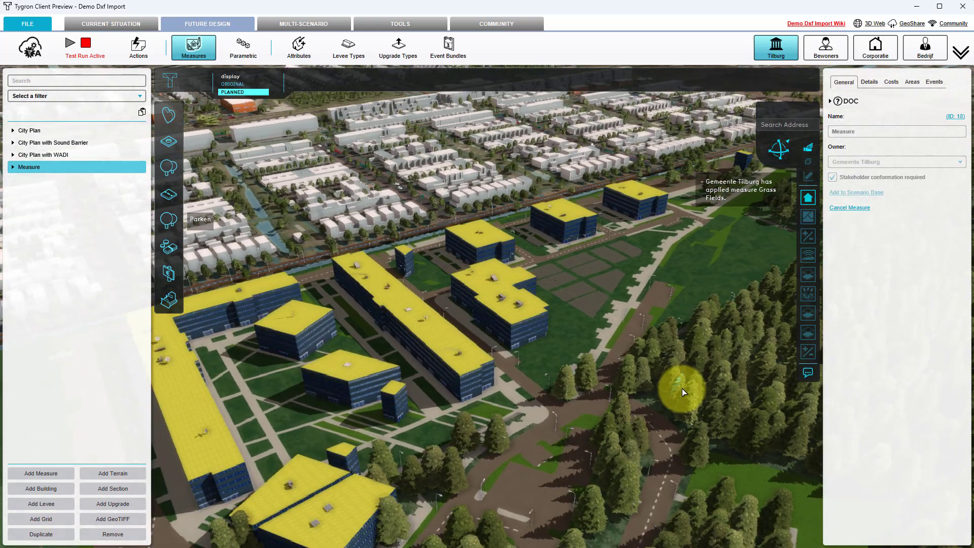